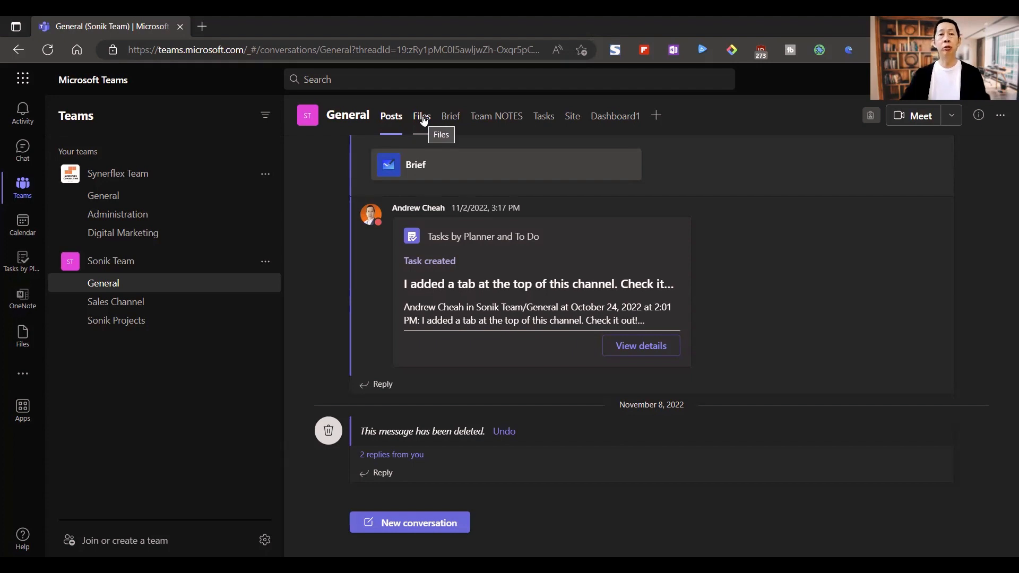
# - Add a page titled "20230228 Sales Meetings" to the MEETINGS section of the General channel's Team NOTES notebook
pyautogui.click(499, 118)
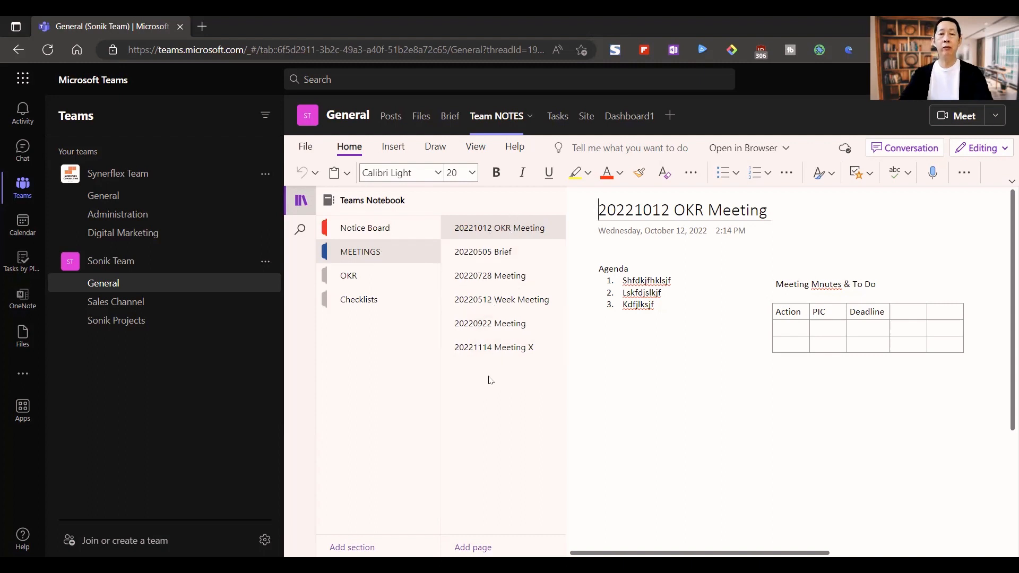
pyautogui.click(472, 547)
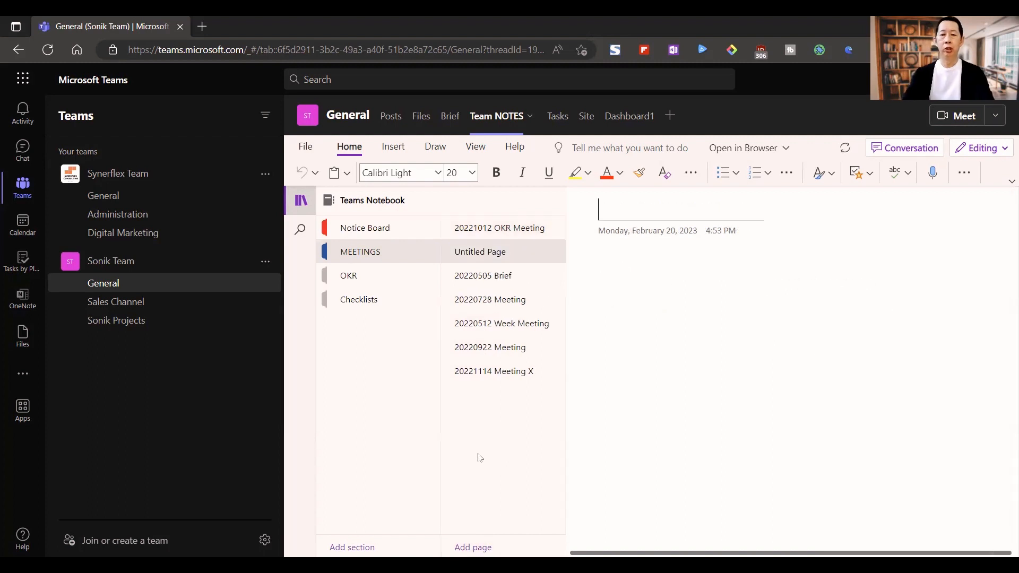
pyautogui.write('202')
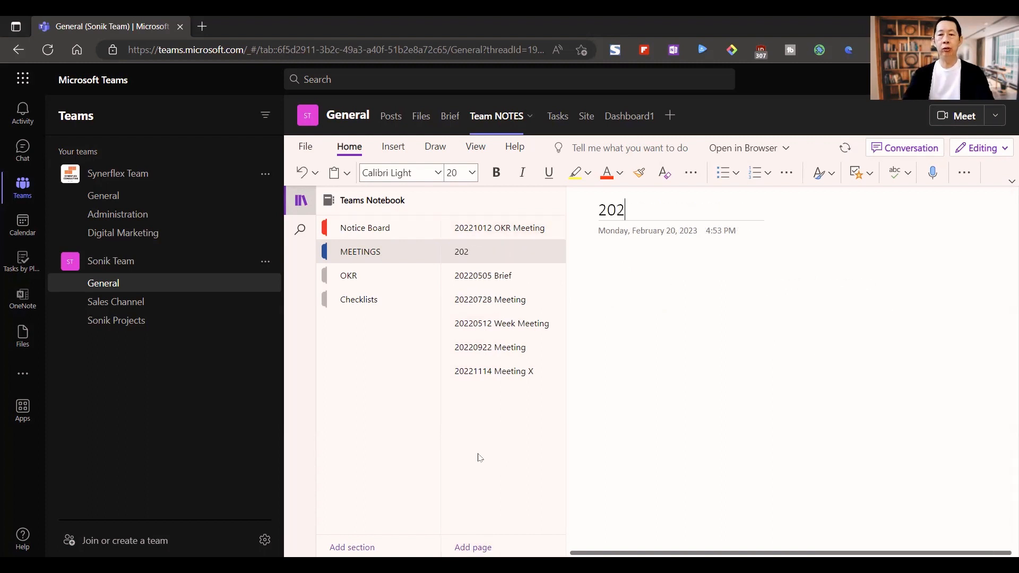
pyautogui.write('3022')
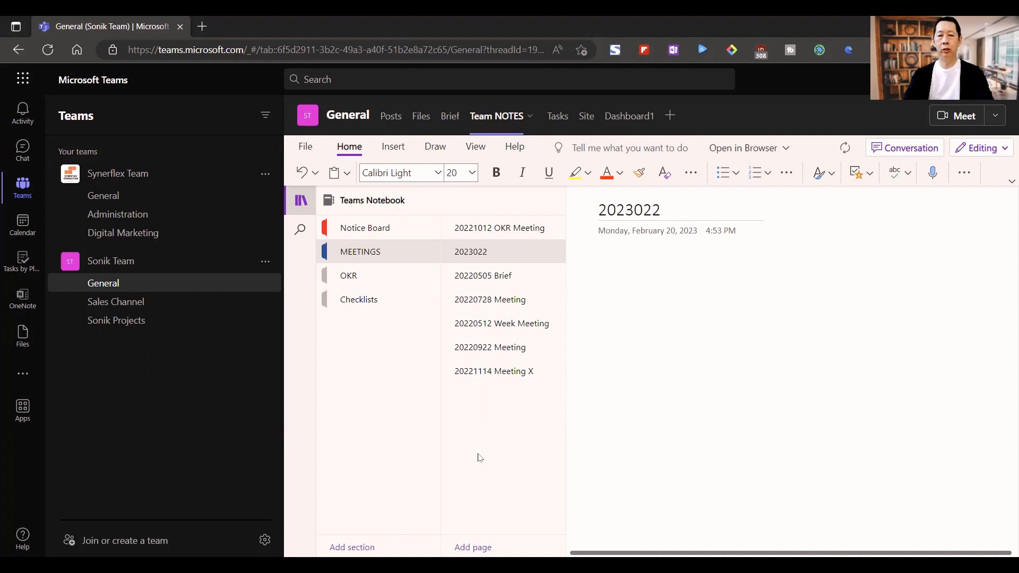
pyautogui.write('8')
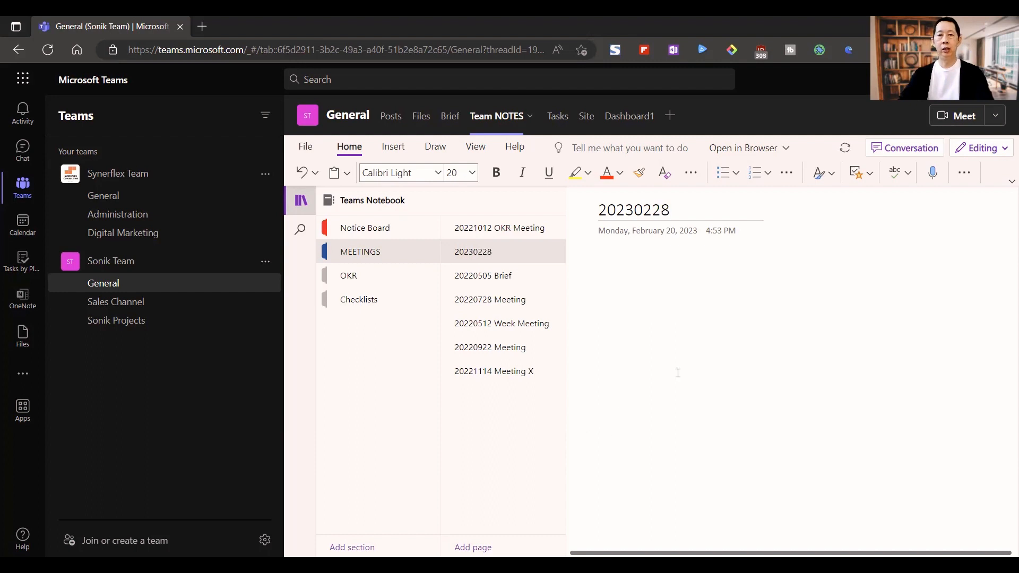
pyautogui.write(' S')
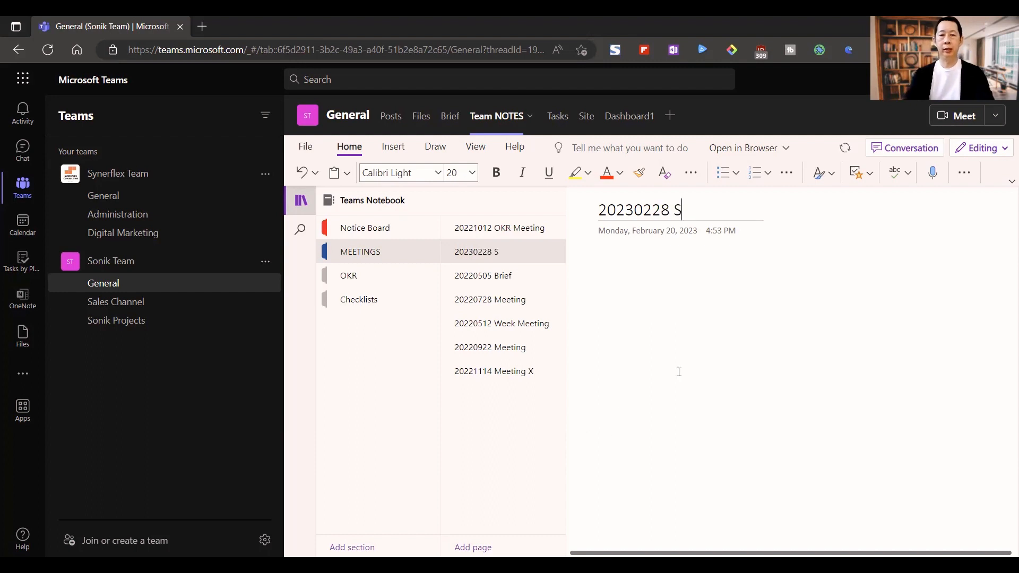
pyautogui.write('ales Meetings')
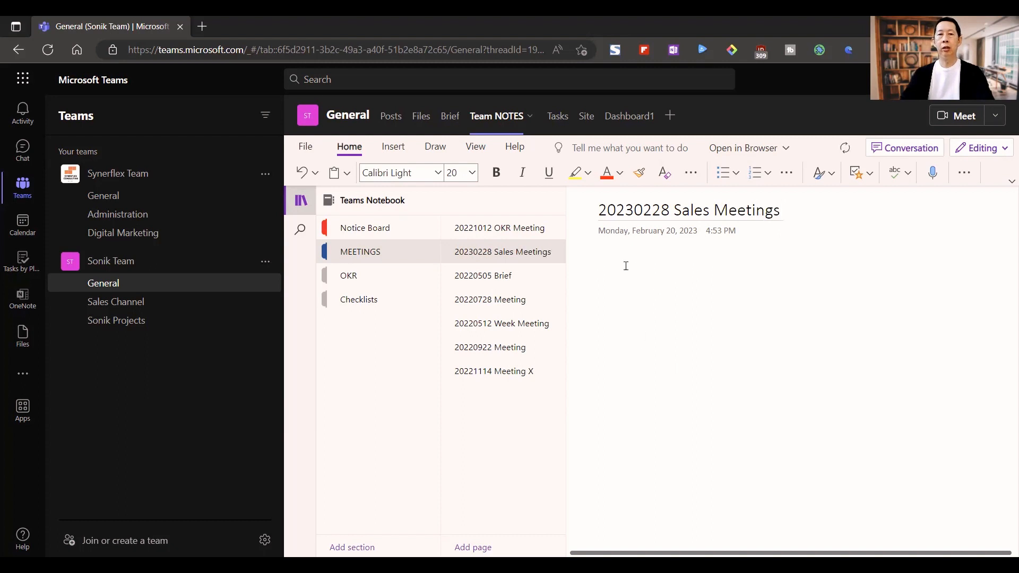
# - Write an "Agenda" heading in the page body with the bullet points "Point #1" and "Point #2" beneath it
pyautogui.press('Return')
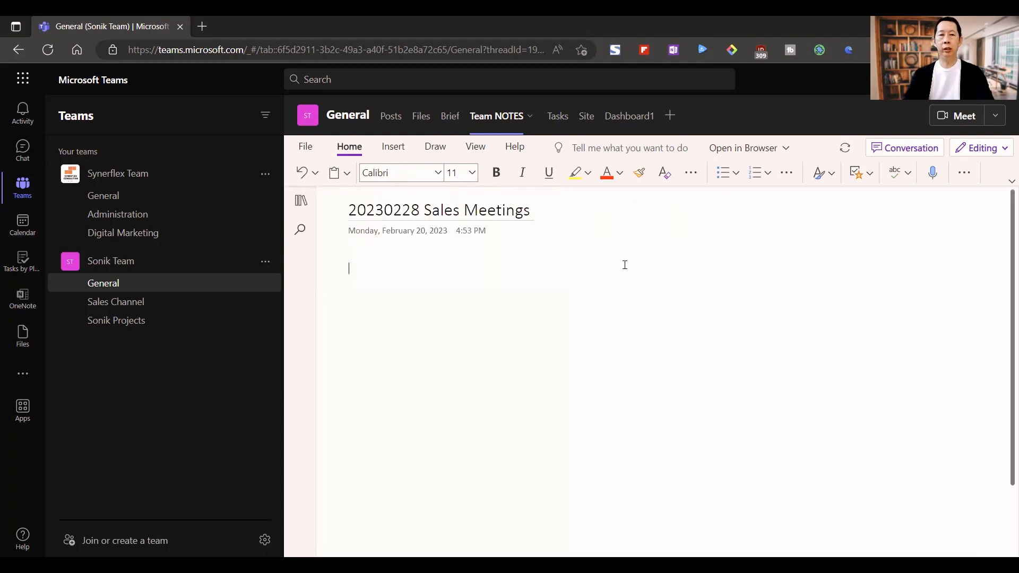
pyautogui.write('Agen')
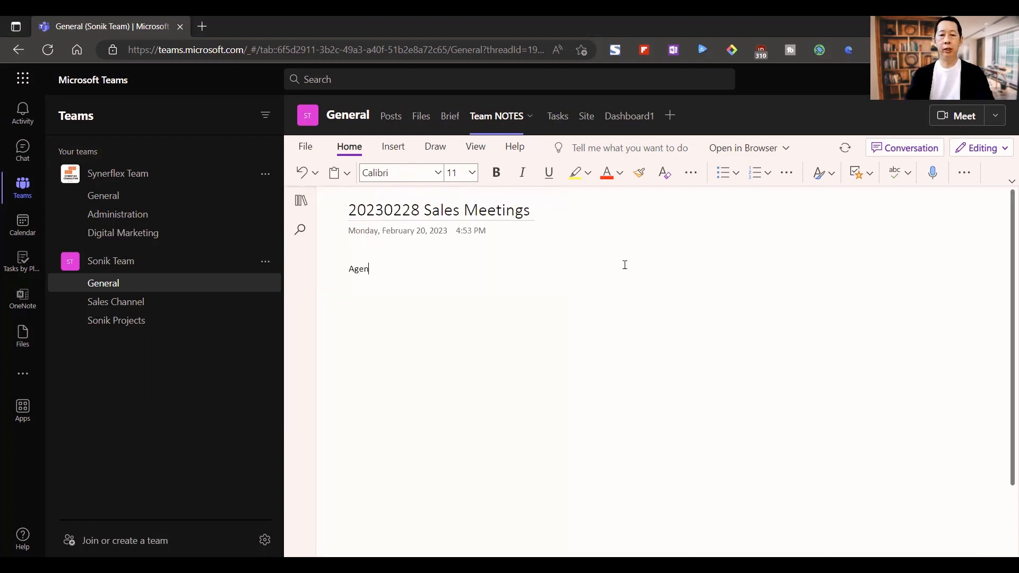
pyautogui.write('da')
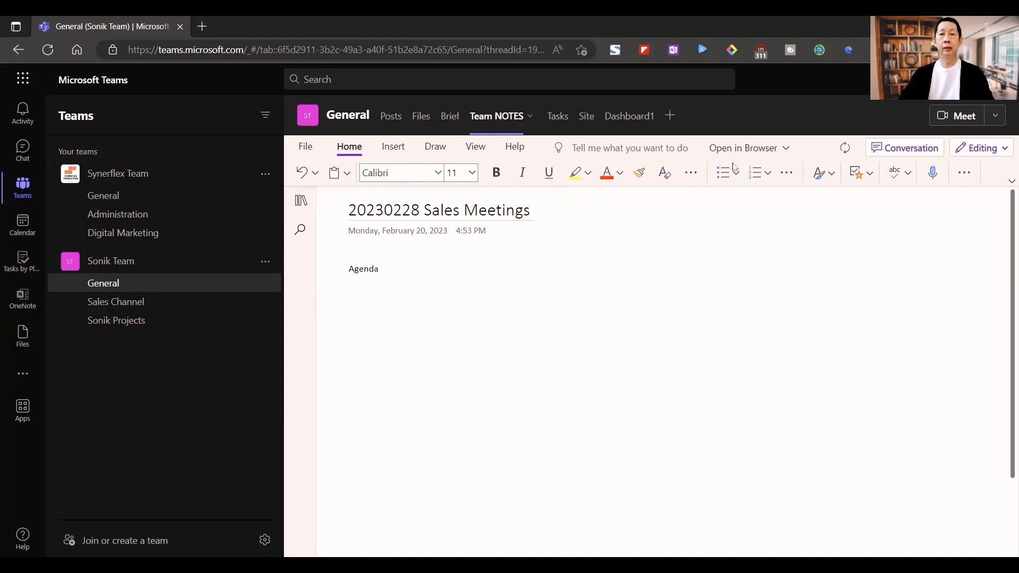
pyautogui.click(722, 176)
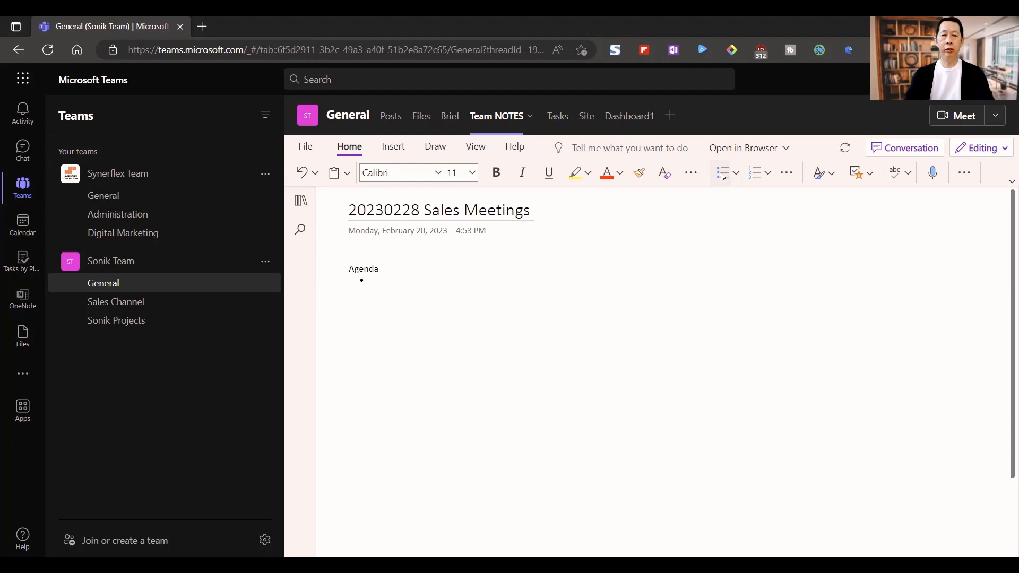
pyautogui.write('Points')
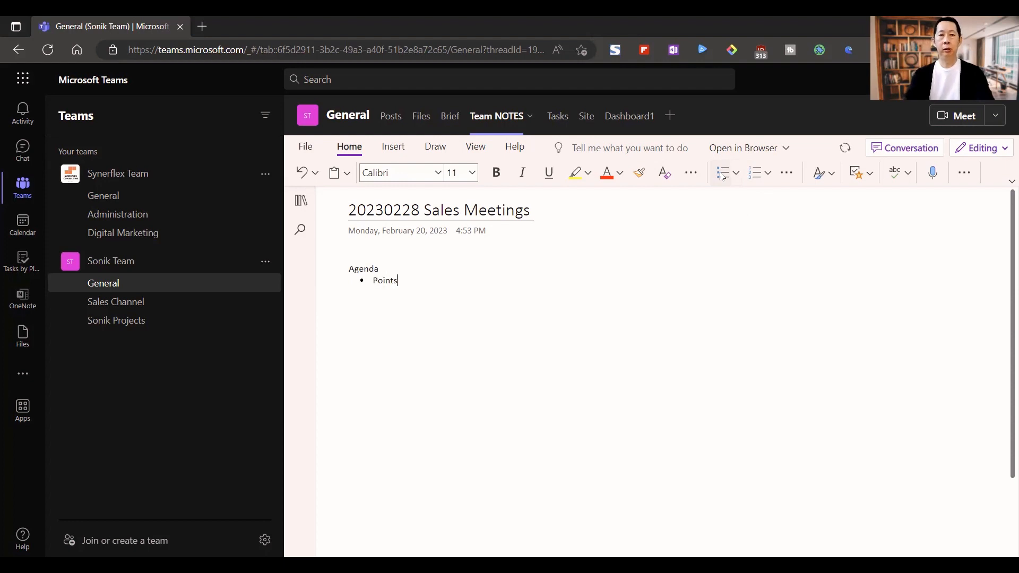
pyautogui.press('BackSpace')
pyautogui.write('#1')
pyautogui.press('Return')
pyautogui.write('Point')
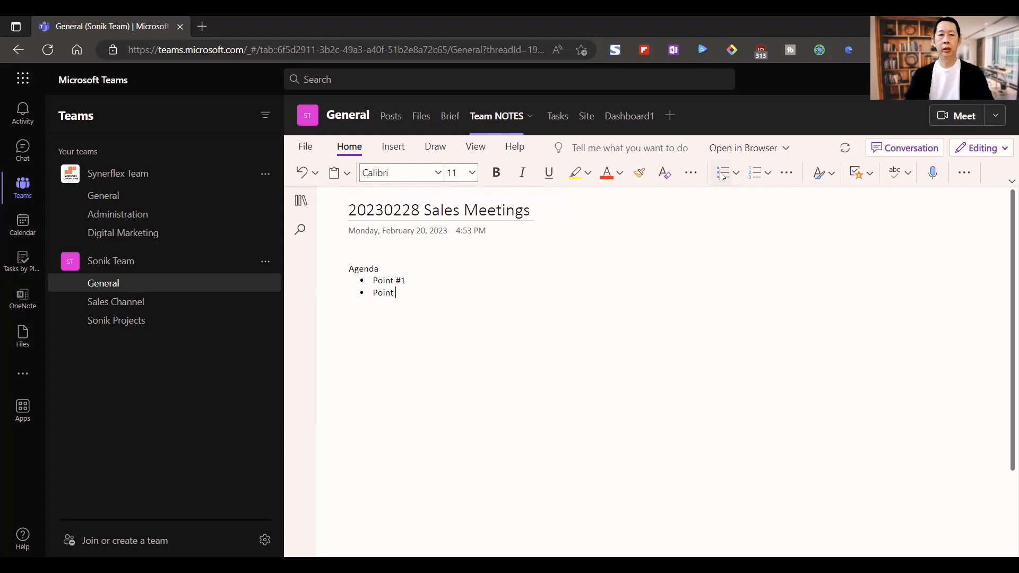
pyautogui.write(' #2')
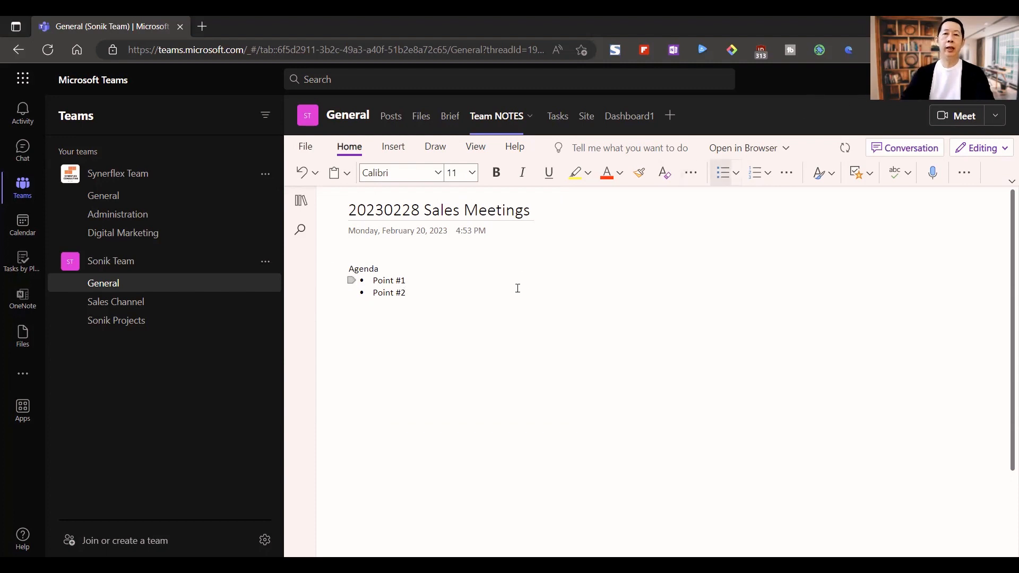
# - End the agenda bullet list and add a "Minutes:" heading a few blank lines below it
pyautogui.click(487, 265)
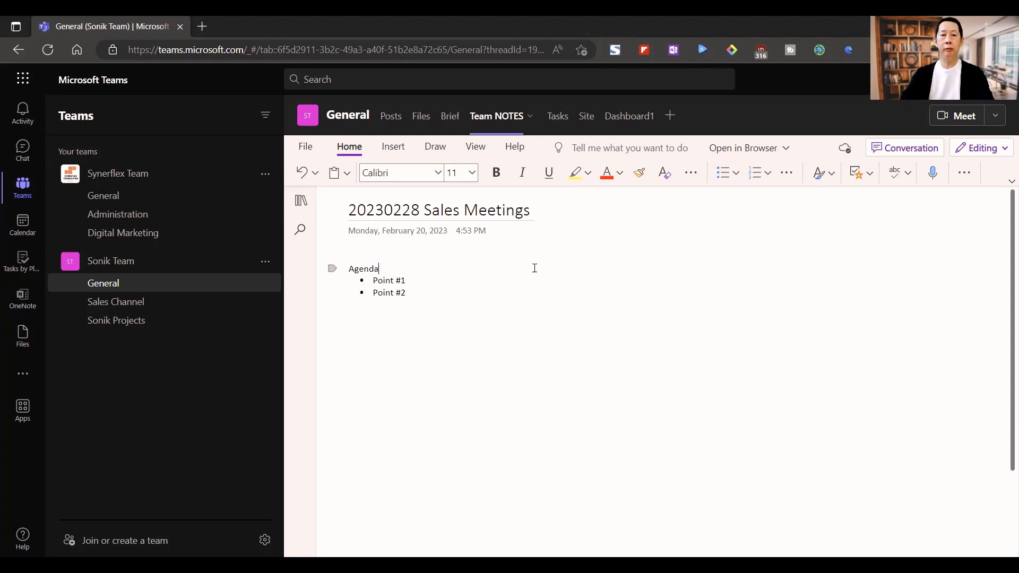
pyautogui.click(457, 299)
pyautogui.press('Return')
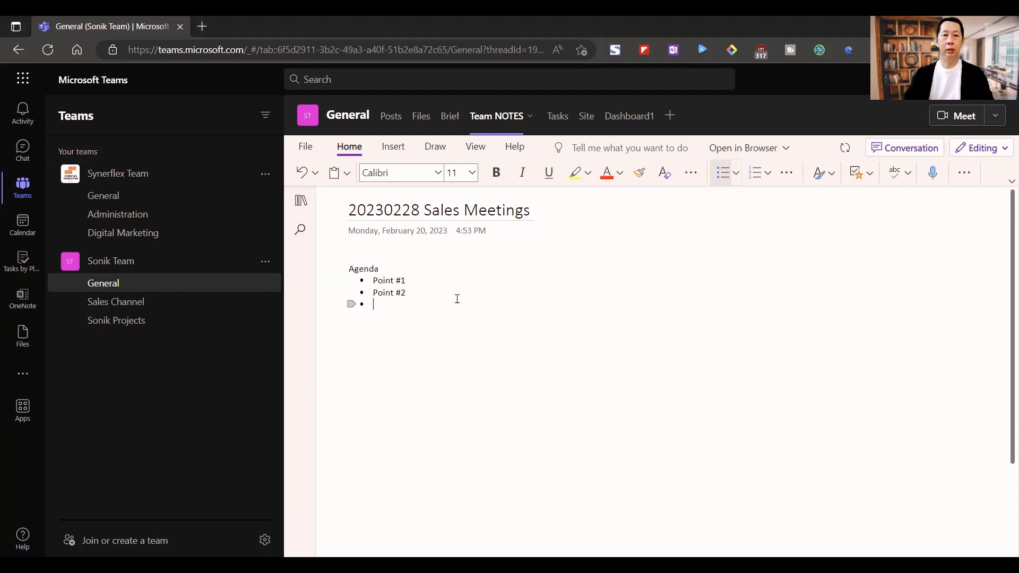
pyautogui.press('Return')
pyautogui.press('Return')
pyautogui.press('Return')
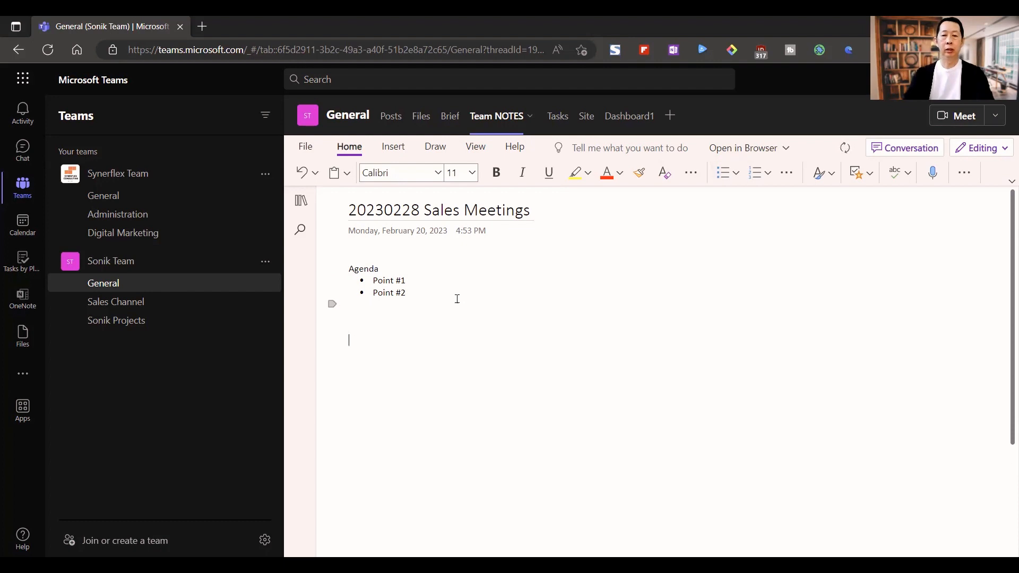
pyautogui.write('M')
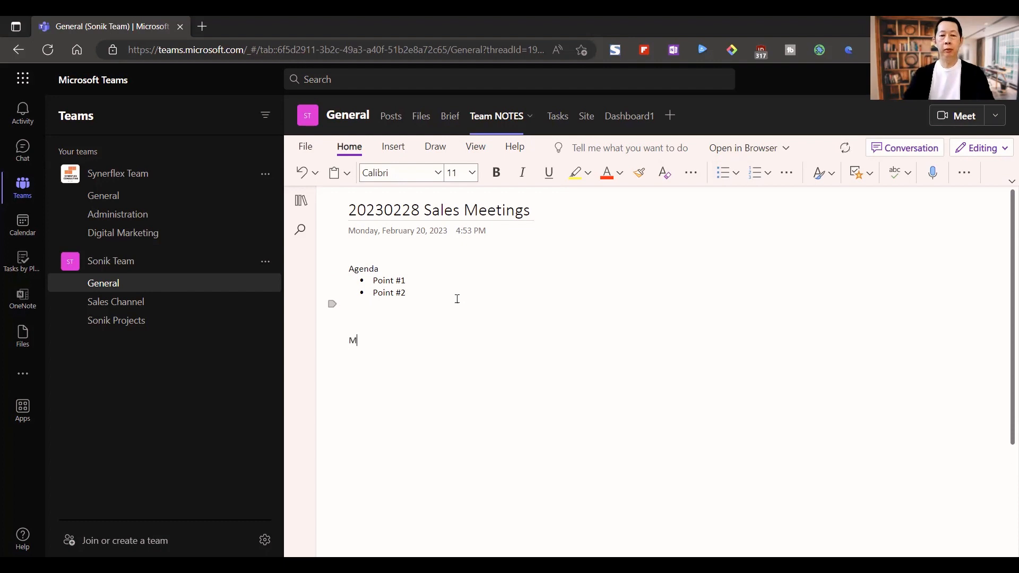
pyautogui.write('inutes')
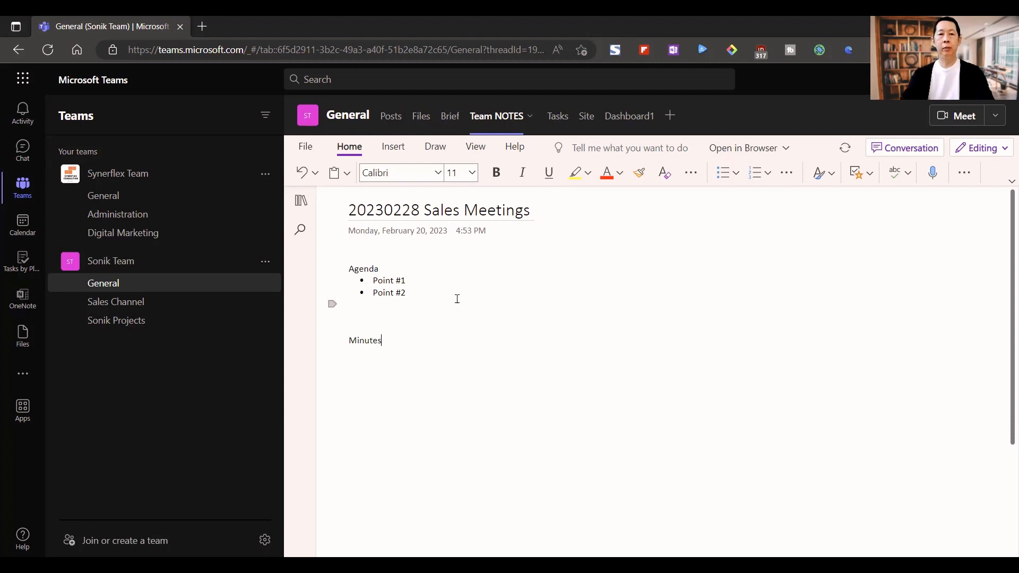
pyautogui.write(':')
pyautogui.press('Return')
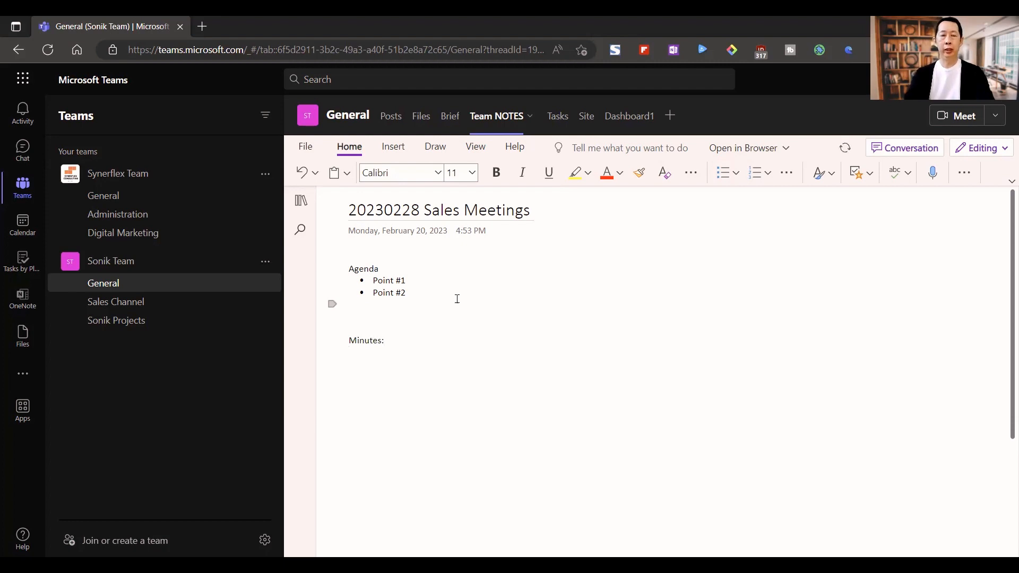
# - Add a numbered list under Minutes with "Sjdhfkjshgkn ksfdjlgjlsj", "Fskjhdkhj kjsdflkjglj kldsflkjslfj" and "Kjfslfjdlfjs"
pyautogui.write('1. ')
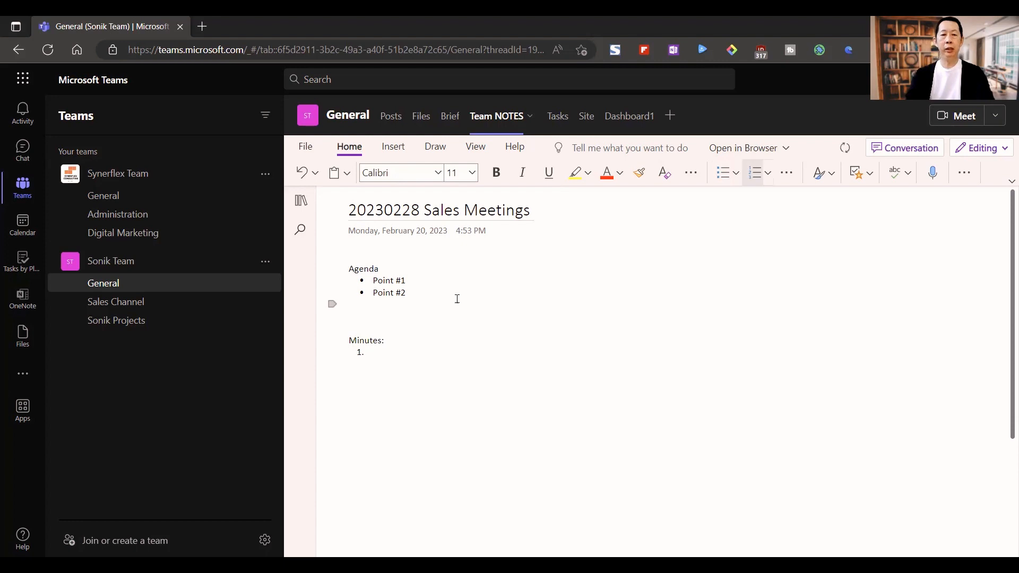
pyautogui.write('sjdhfkjshgkn ksfdjlgjlsj')
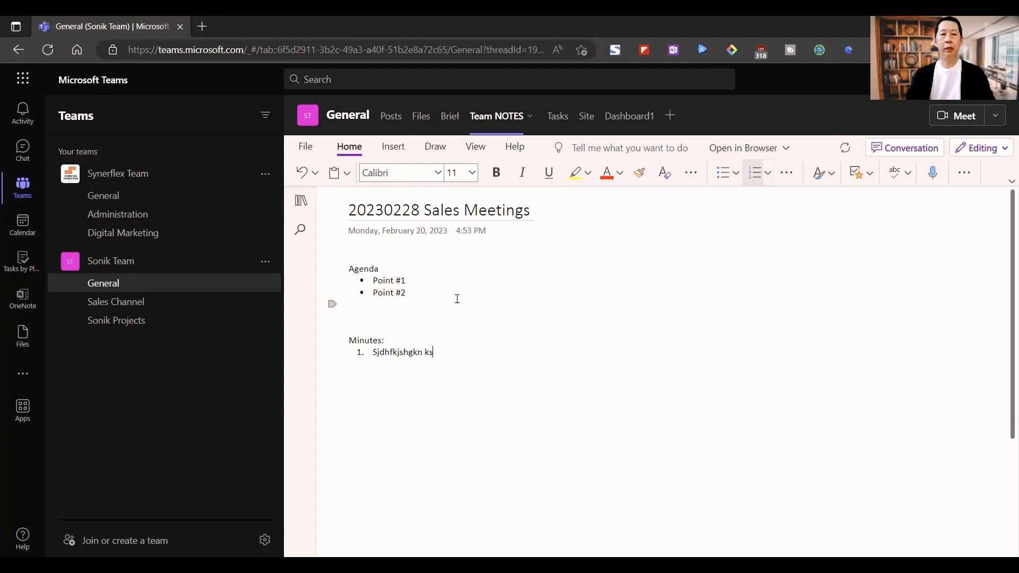
pyautogui.press('Return')
pyautogui.write('fskjhdkhj')
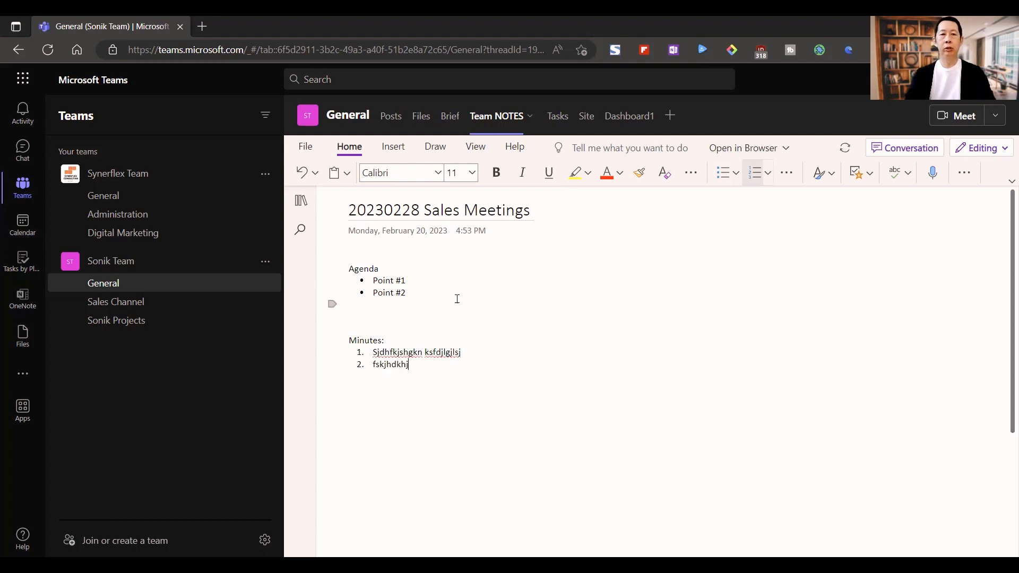
pyautogui.write(' kjsdflkjglj kldsflkjslfj')
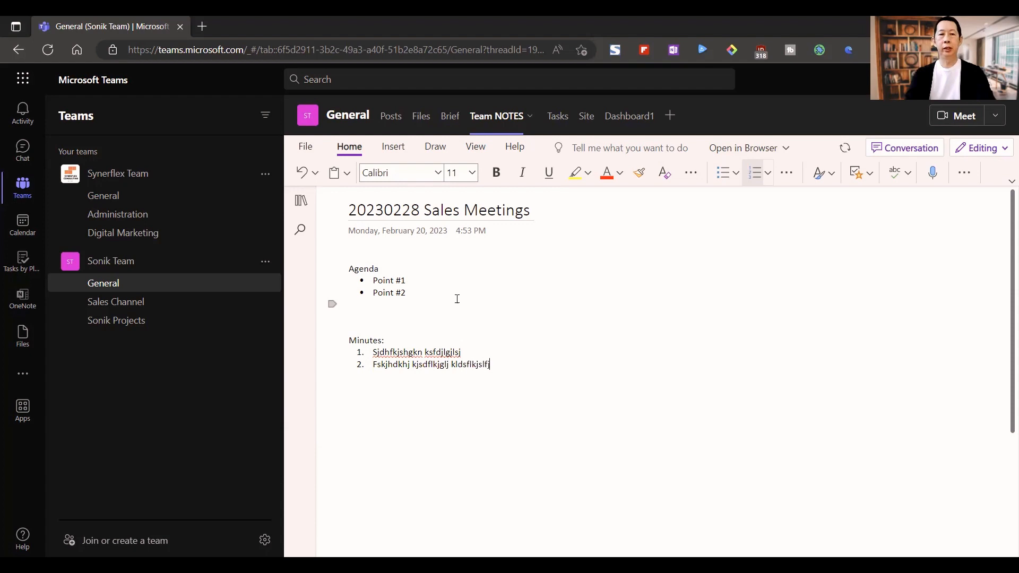
pyautogui.press('Return')
pyautogui.write('kjfslfjdlfjs')
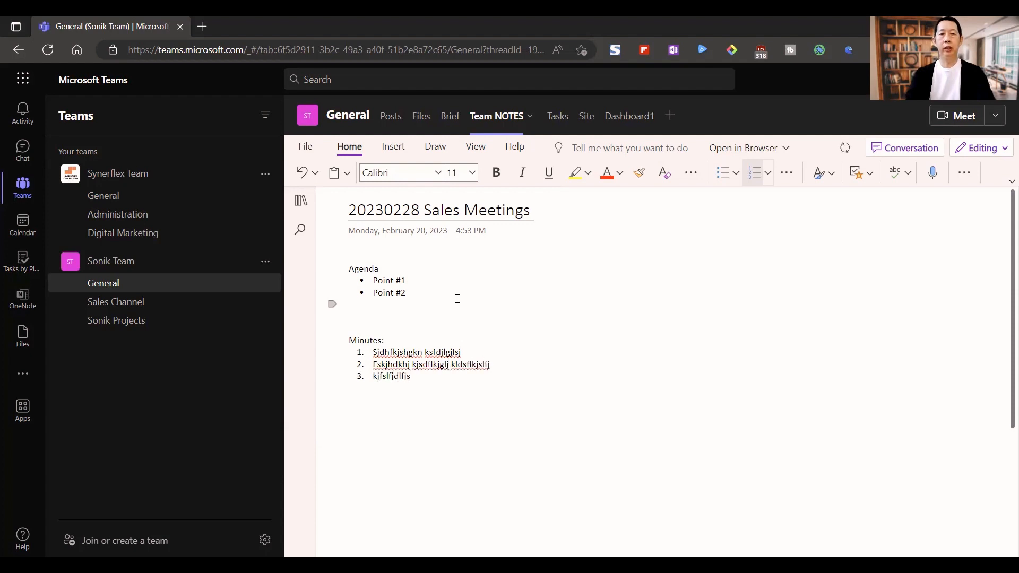
pyautogui.press('Return')
pyautogui.press('Return')
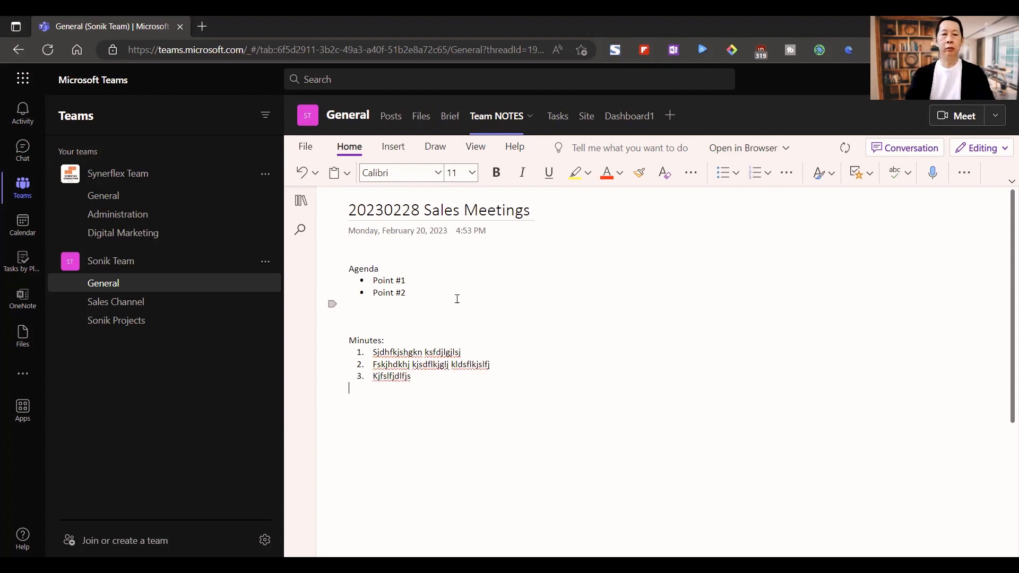
# - Add a "To Do:" heading below the minutes, followed by separate lines reading "1.", "2" and "3"
pyautogui.press('Return')
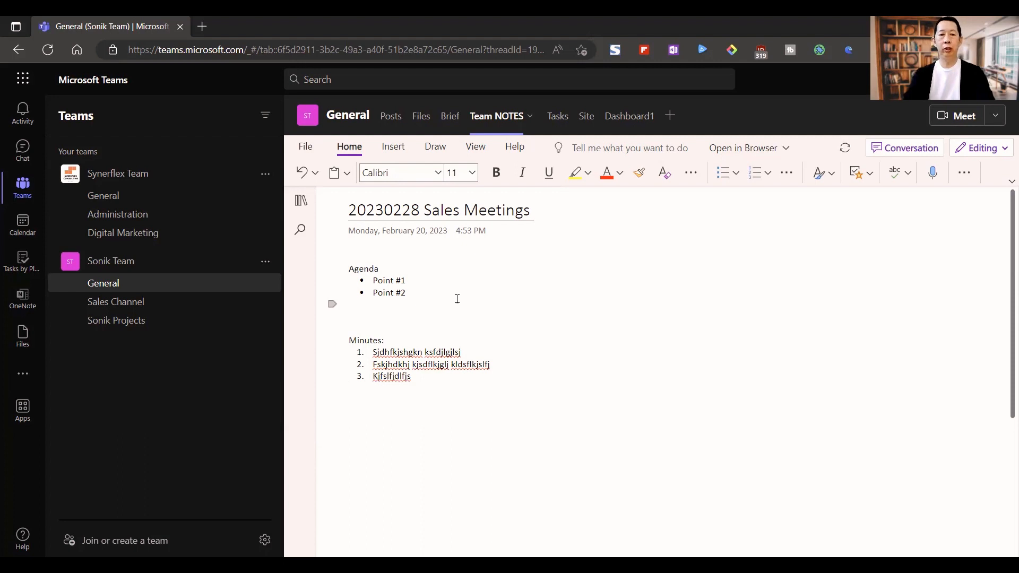
pyautogui.write('To Do')
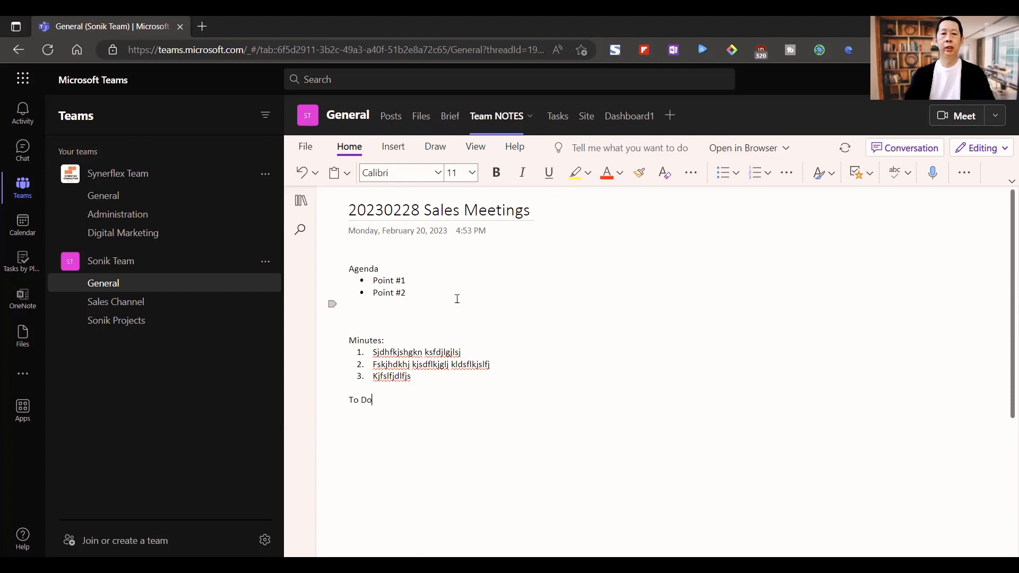
pyautogui.write(':')
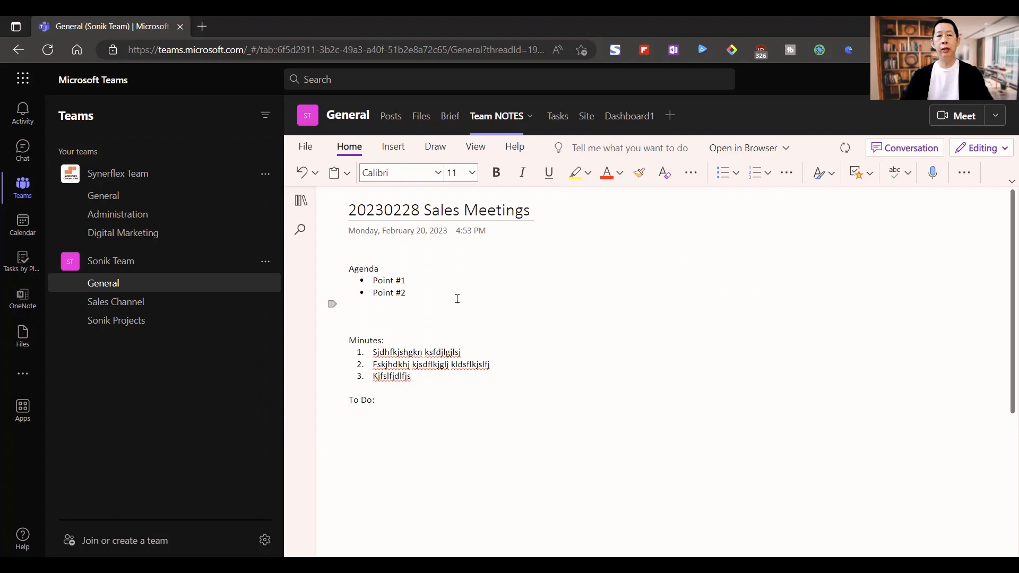
pyautogui.write('1.')
pyautogui.press('Return')
pyautogui.write('2')
pyautogui.press('Return')
pyautogui.write('3')
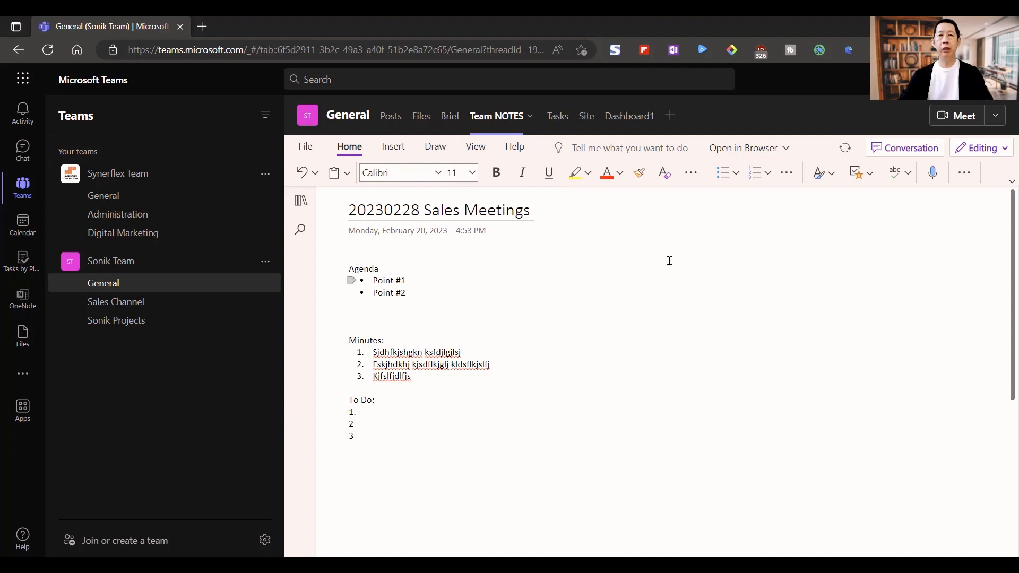
# - Show the notebook navigation and move the 20230228 Sales Meetings page above 20221012 OKR Meeting
pyautogui.click(301, 203)
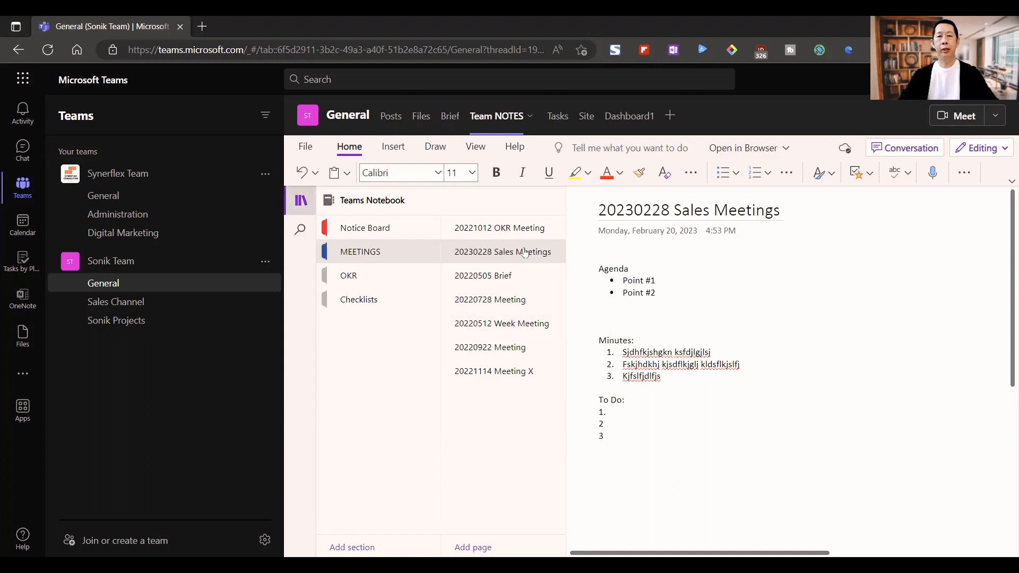
pyautogui.moveTo(522, 260); pyautogui.dragTo(523, 227)
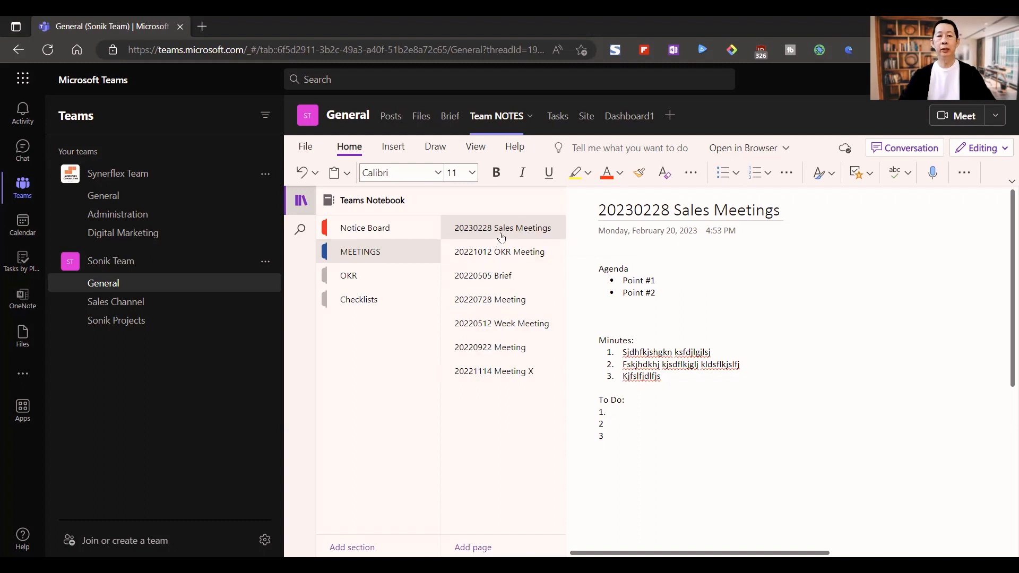
# - On the 20221012 OKR Meeting page, move the note container holding the Action/PIC/Deadline table slightly closer to the agenda, then deselect it
pyautogui.click(502, 259)
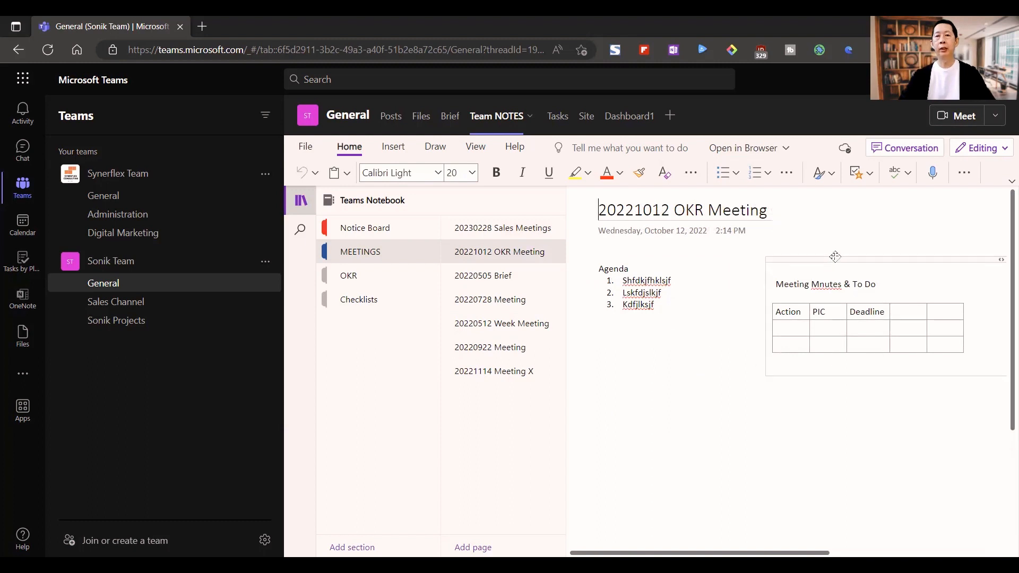
pyautogui.moveTo(835, 258); pyautogui.dragTo(801, 253)
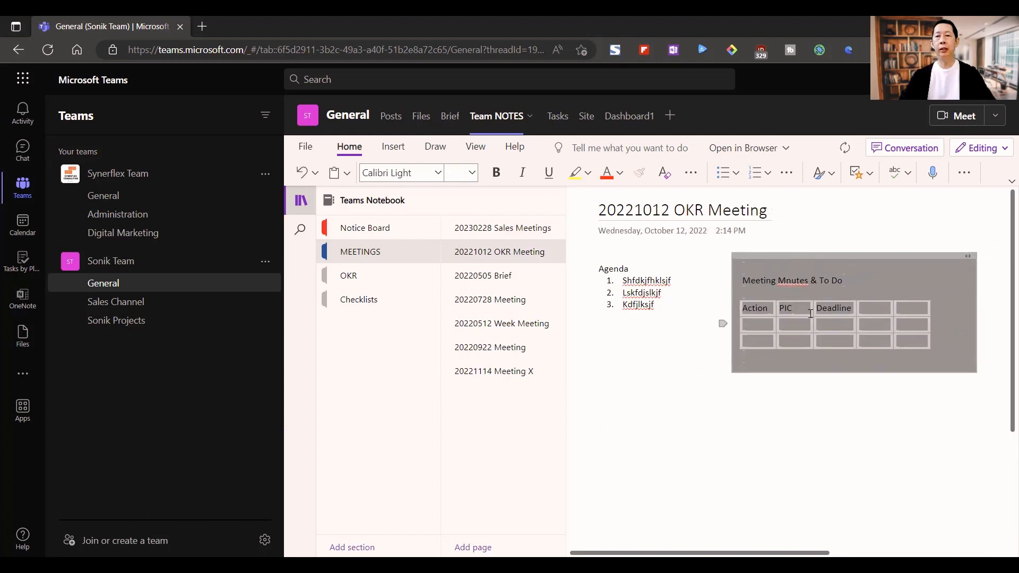
pyautogui.click(718, 373)
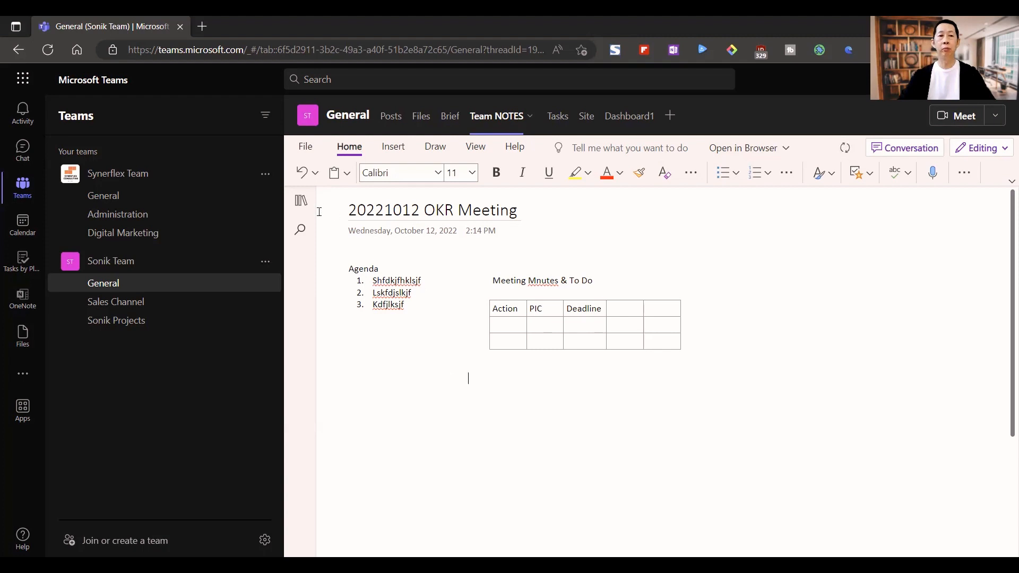
# - Show the notebook navigation, then view the notebook locations offered for a new OneNote channel tab and close without adding one
pyautogui.click(301, 200)
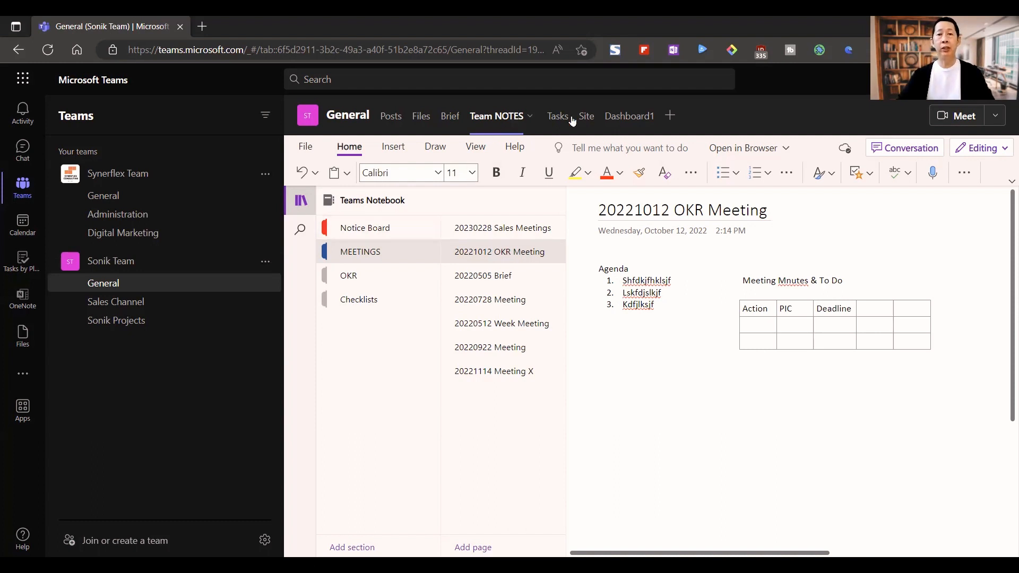
pyautogui.click(670, 118)
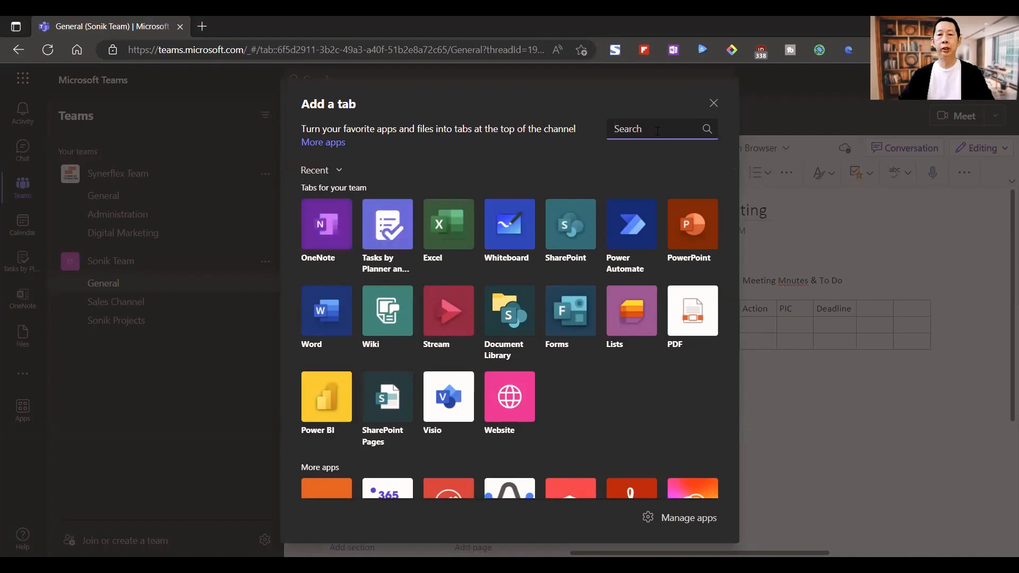
pyautogui.write('onenote')
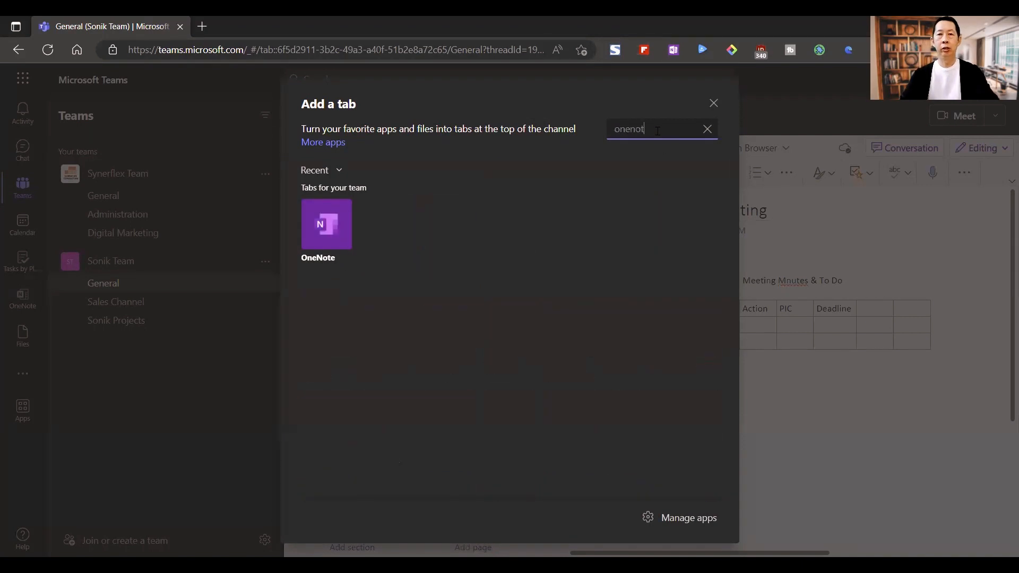
pyautogui.click(325, 227)
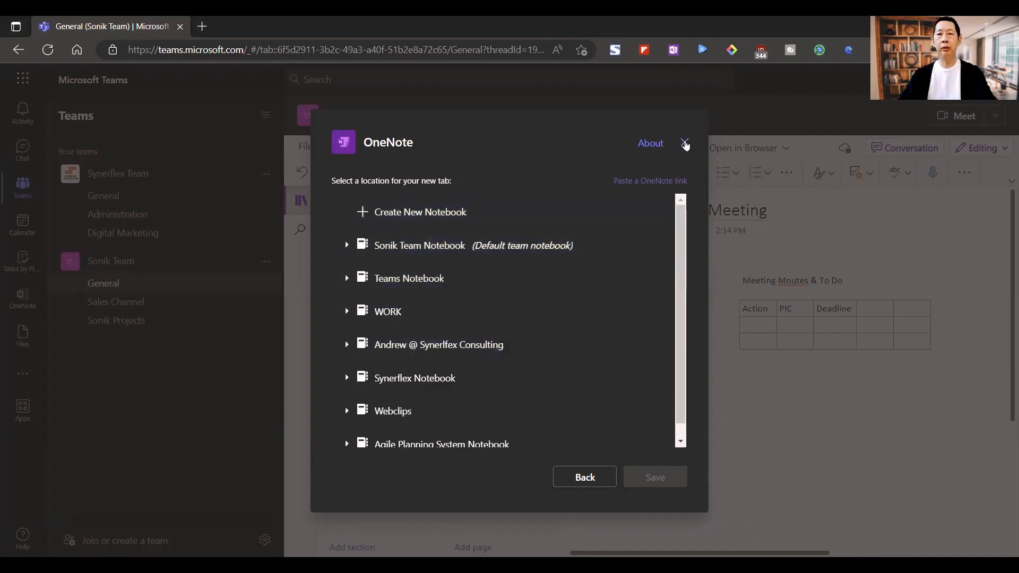
pyautogui.click(686, 144)
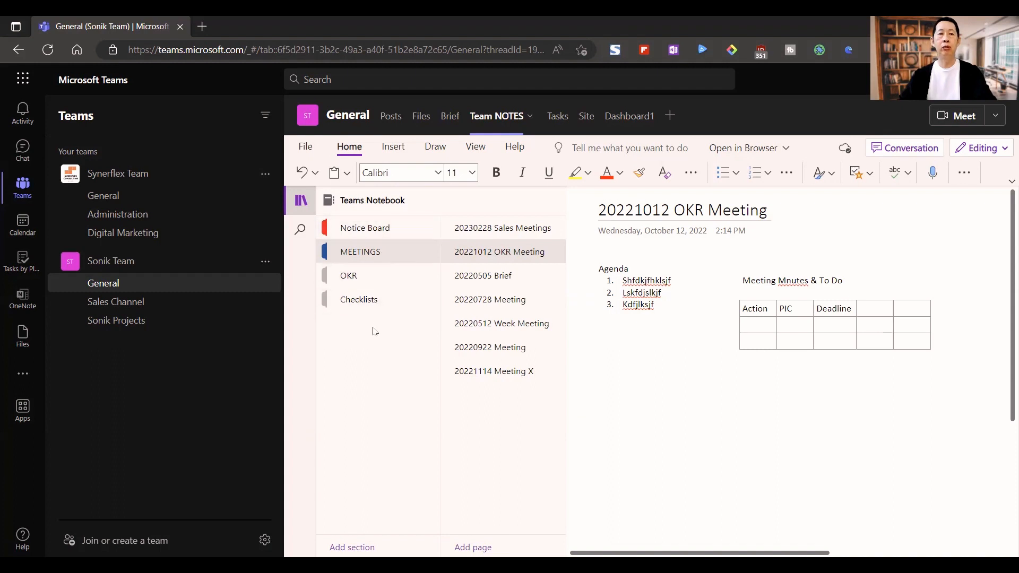
# - Look through the HR Briefing page in the Notice Board section, from the recent event photos to the Upcoming Events table
pyautogui.click(379, 229)
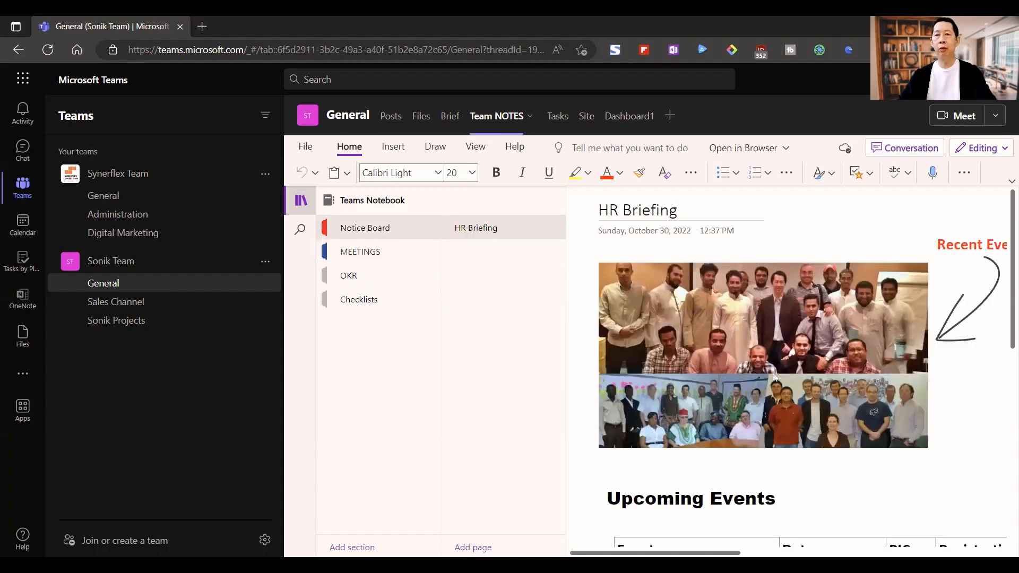
pyautogui.scroll(-1, 772, 373)
pyautogui.scroll(-3, 772, 372)
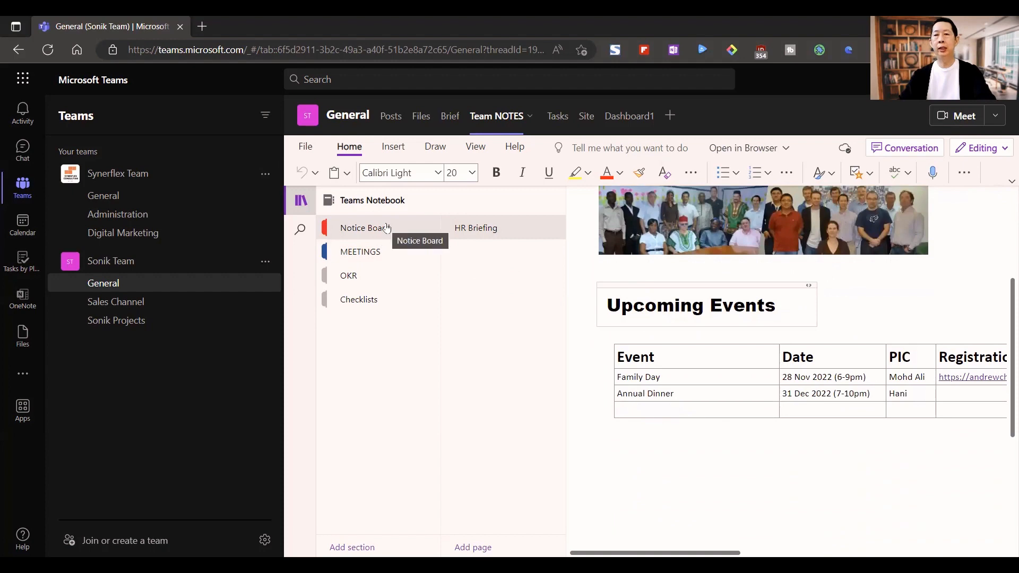
pyautogui.scroll(3, 725, 337)
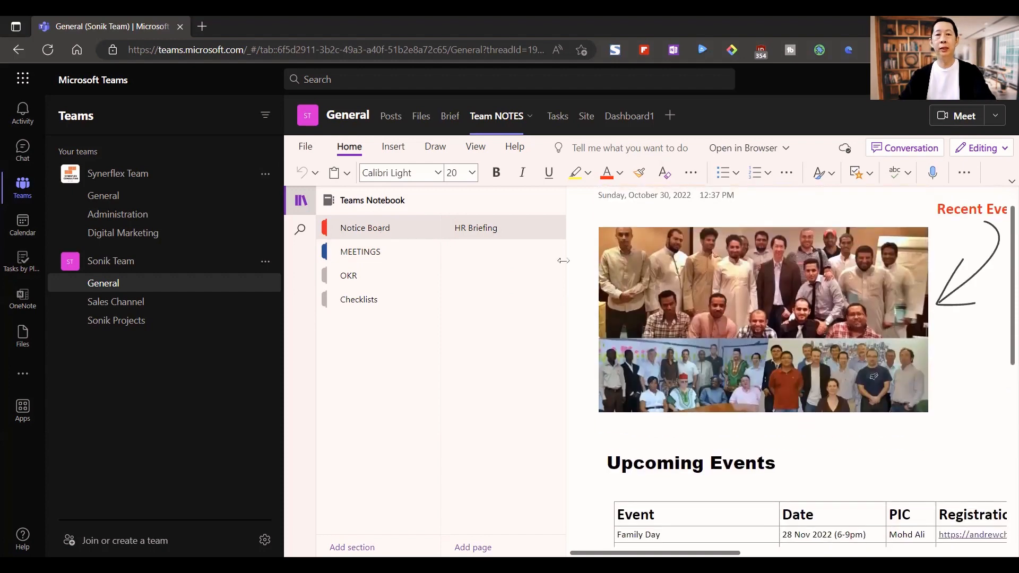
pyautogui.click(583, 258)
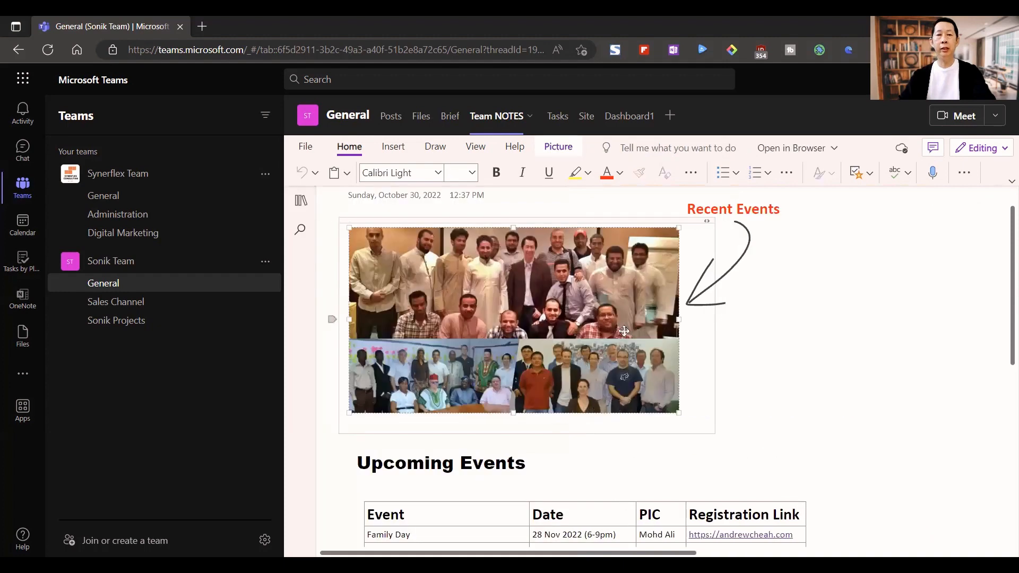
pyautogui.scroll(-1, 625, 331)
pyautogui.scroll(-3, 624, 331)
pyautogui.scroll(4, 624, 331)
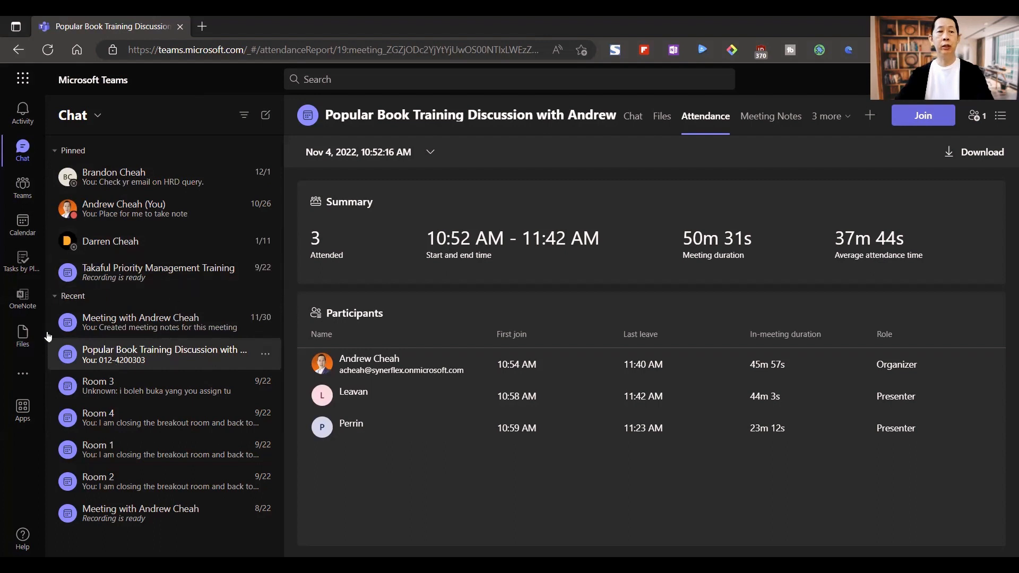
# - View the attendance report of the Popular Book Training Discussion meeting from its chat
pyautogui.click(122, 361)
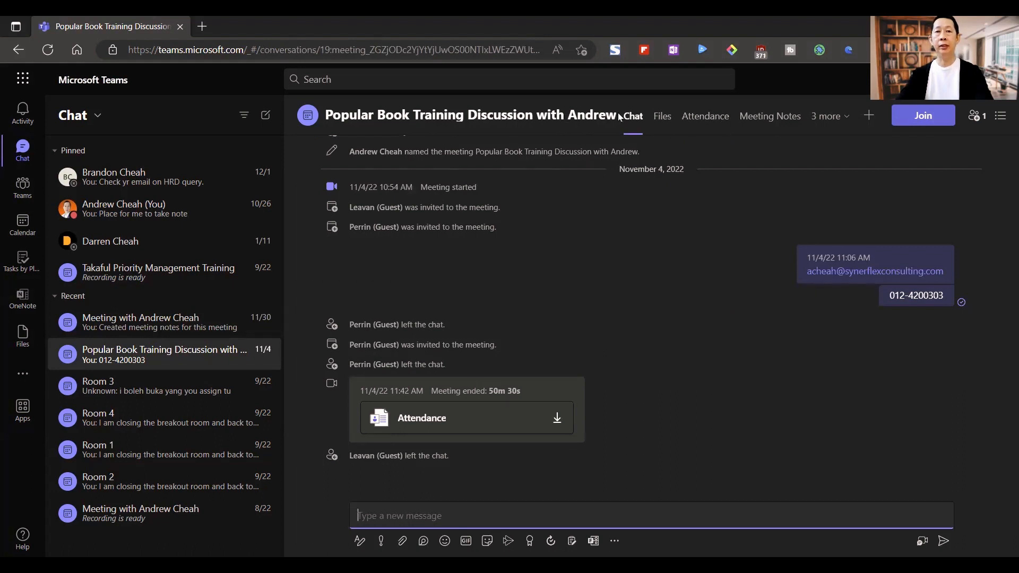
pyautogui.click(704, 118)
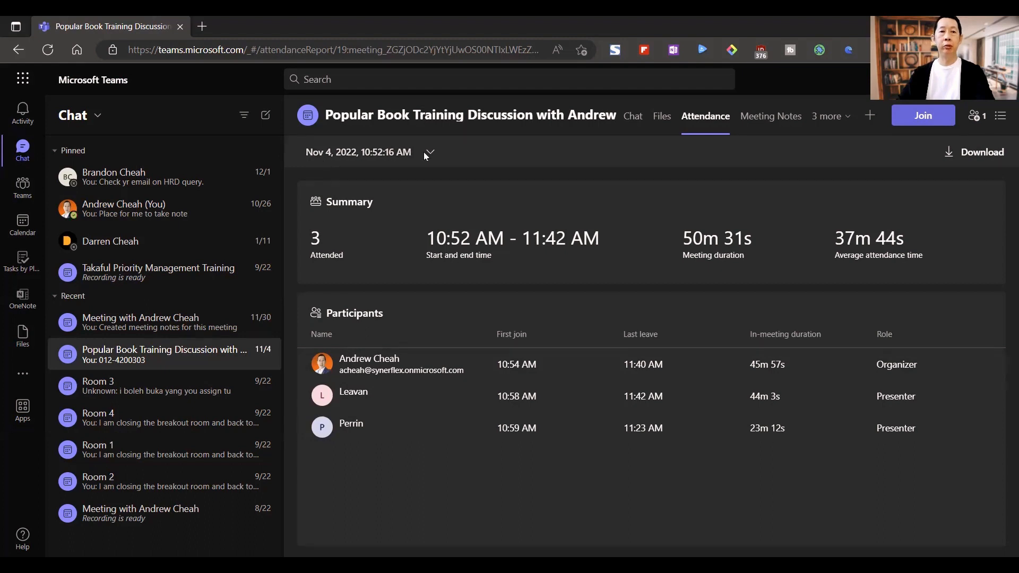
# - Show the work week of 31 October to 4 November 2022 in the calendar and locate Friday's Popular Book Training Discussion
pyautogui.click(23, 224)
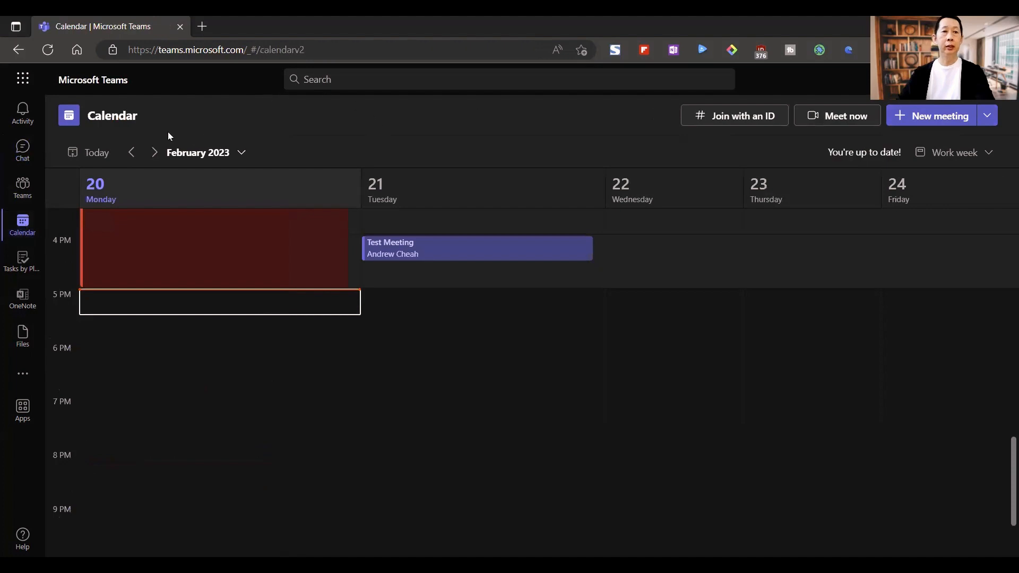
pyautogui.click(239, 152)
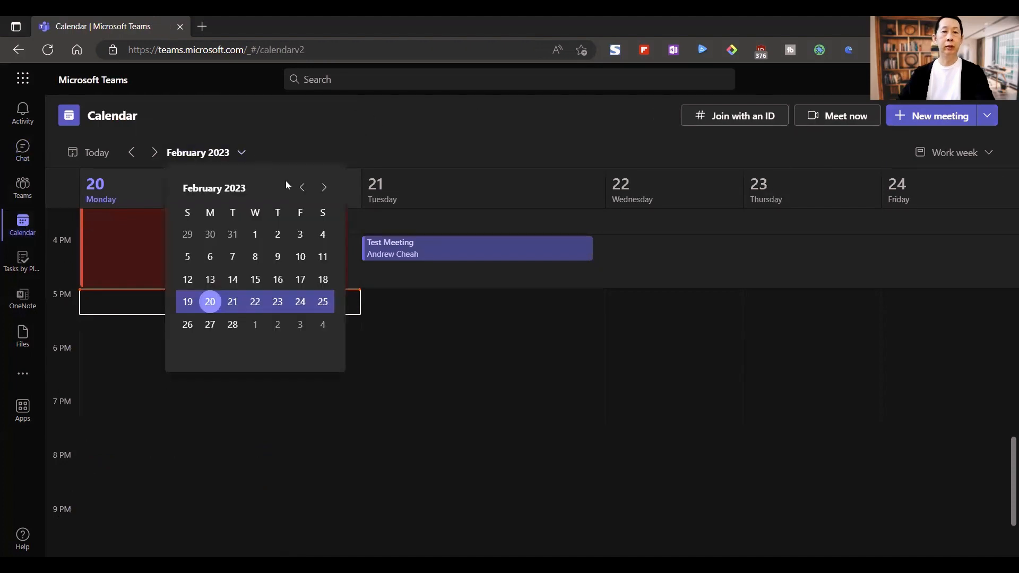
pyautogui.click(303, 189)
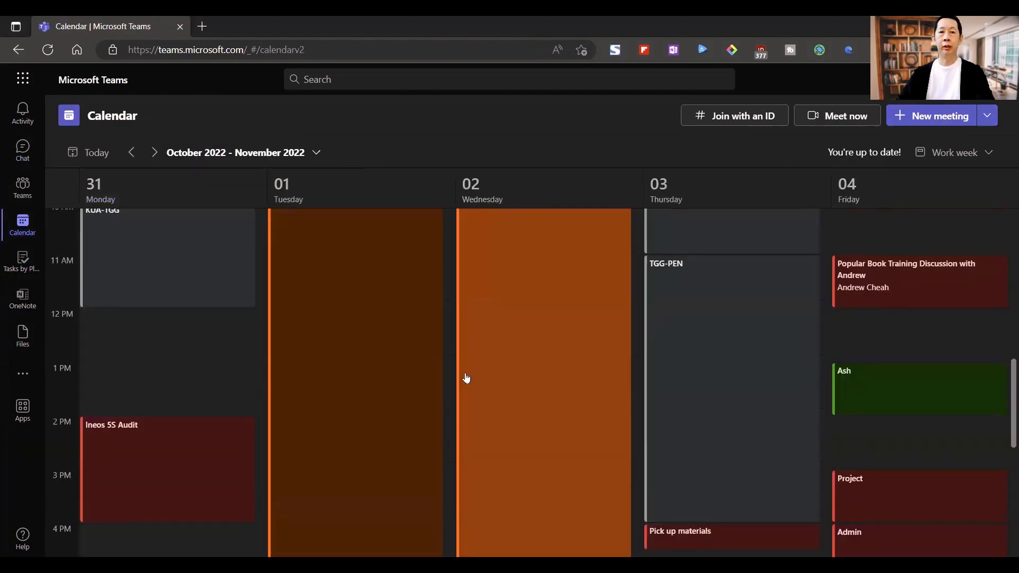
pyautogui.scroll(5, 467, 377)
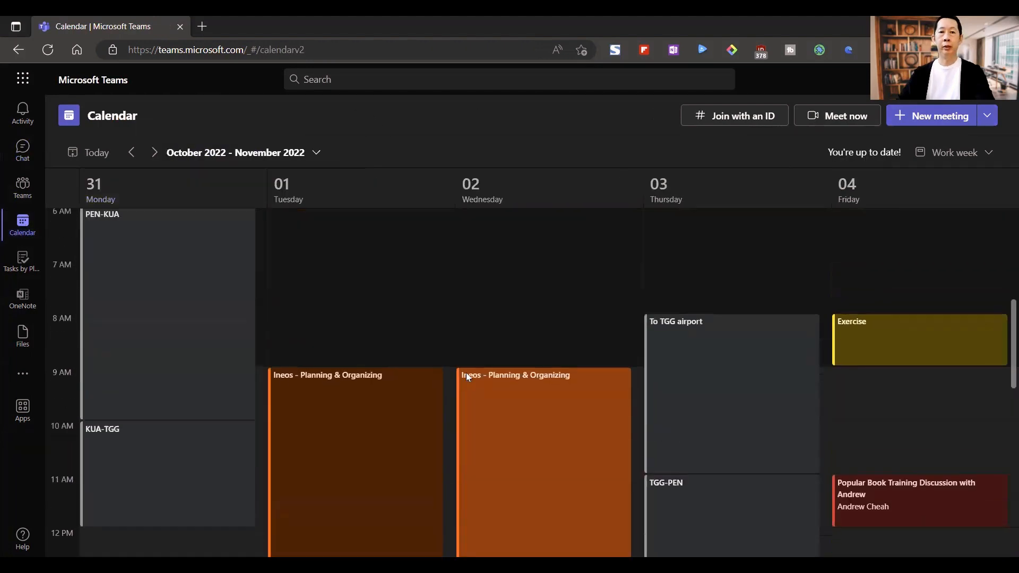
pyautogui.scroll(-5, 466, 374)
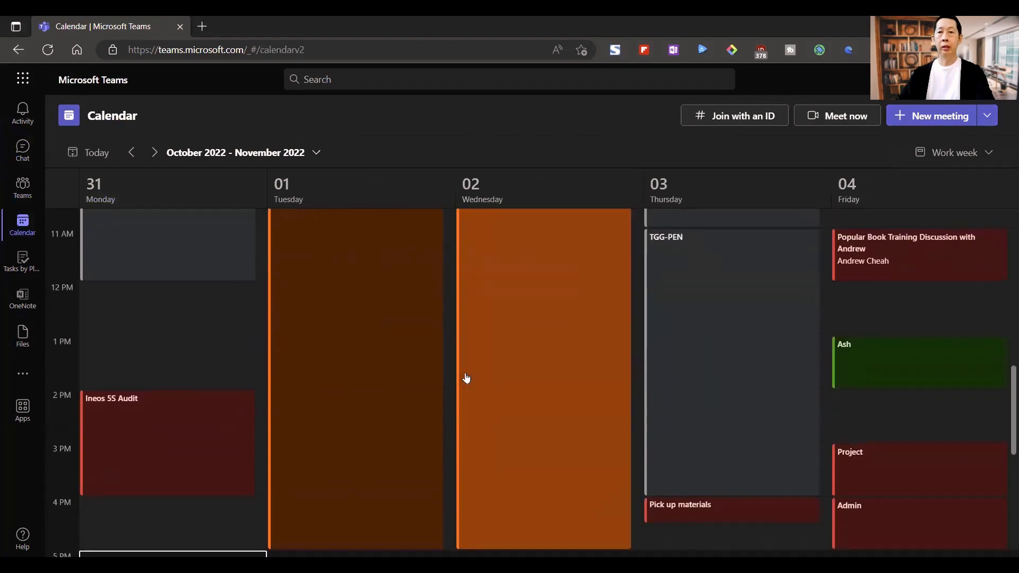
pyautogui.scroll(1, 467, 377)
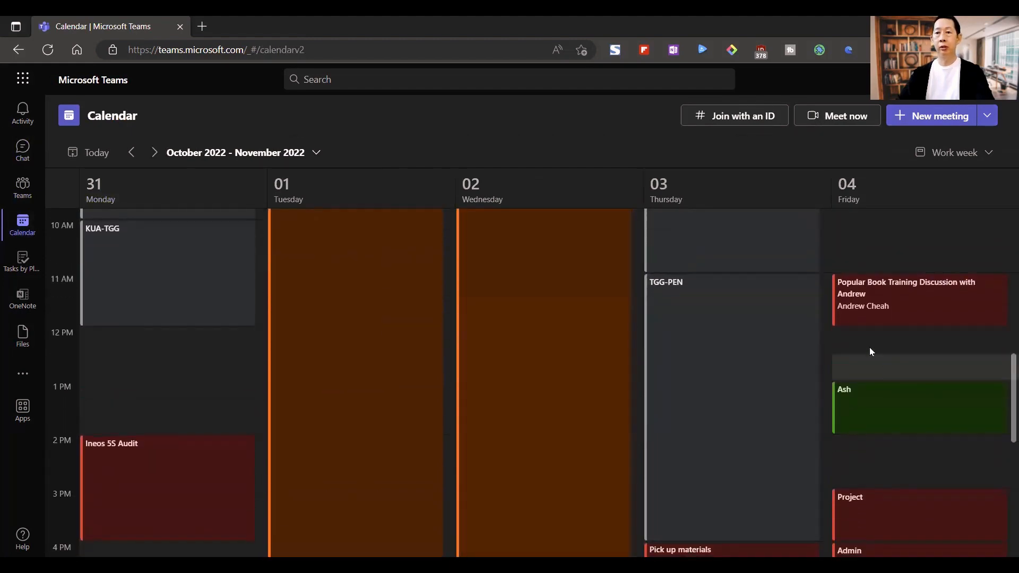
# - Open the full details of the Popular Book Training Discussion calendar event and view its attendance report
pyautogui.click(879, 305)
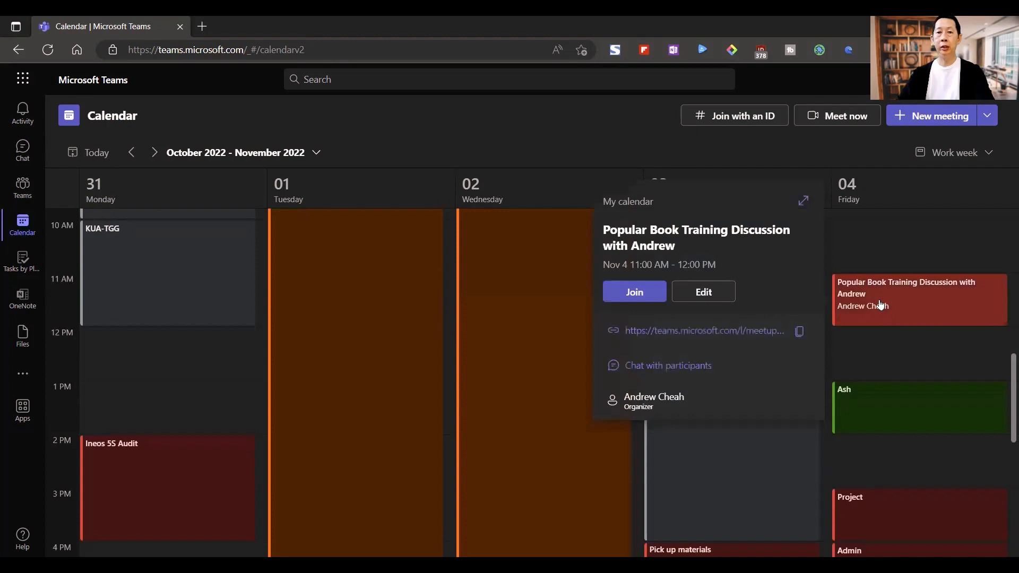
pyautogui.click(703, 292)
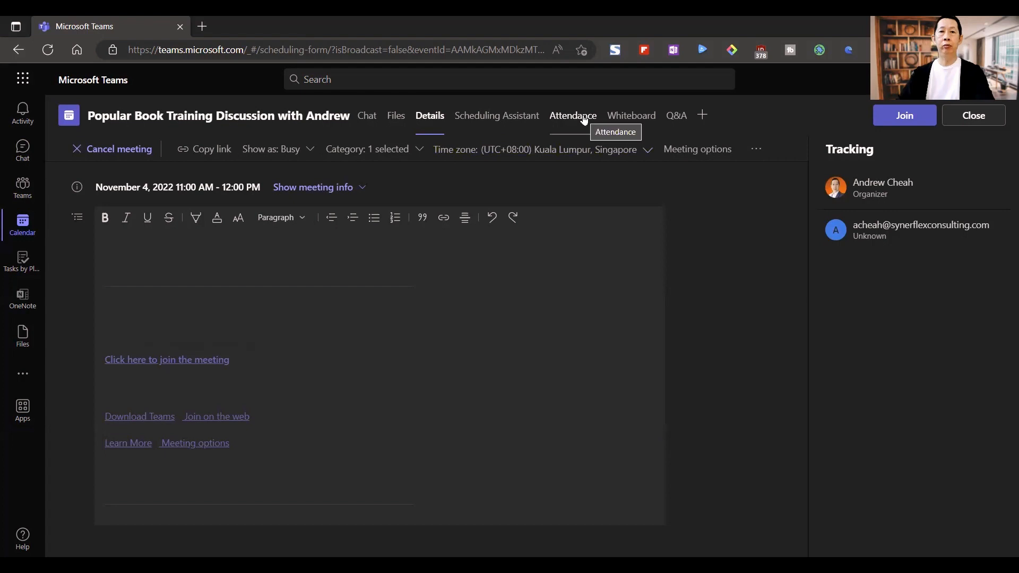
pyautogui.click(584, 121)
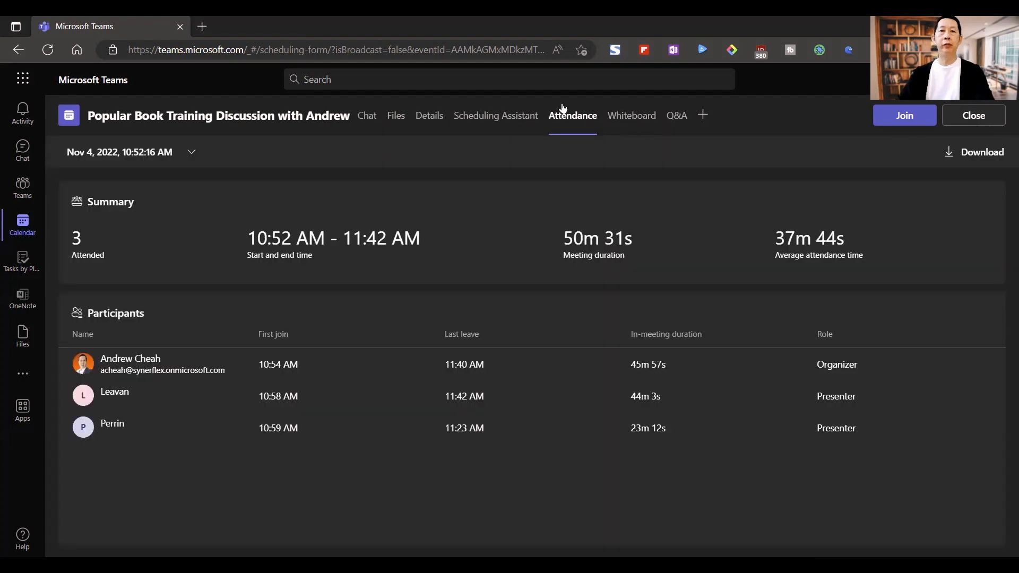